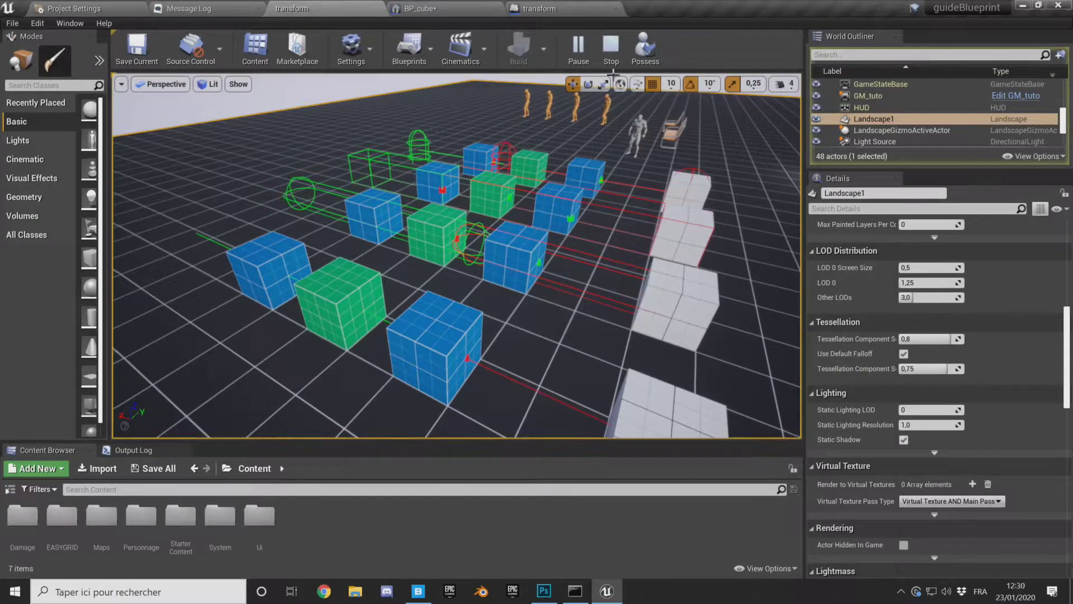
# - Read the LineTraceByChannel node's description in the Level Blueprint, then return to the level
pyautogui.click(554, 8)
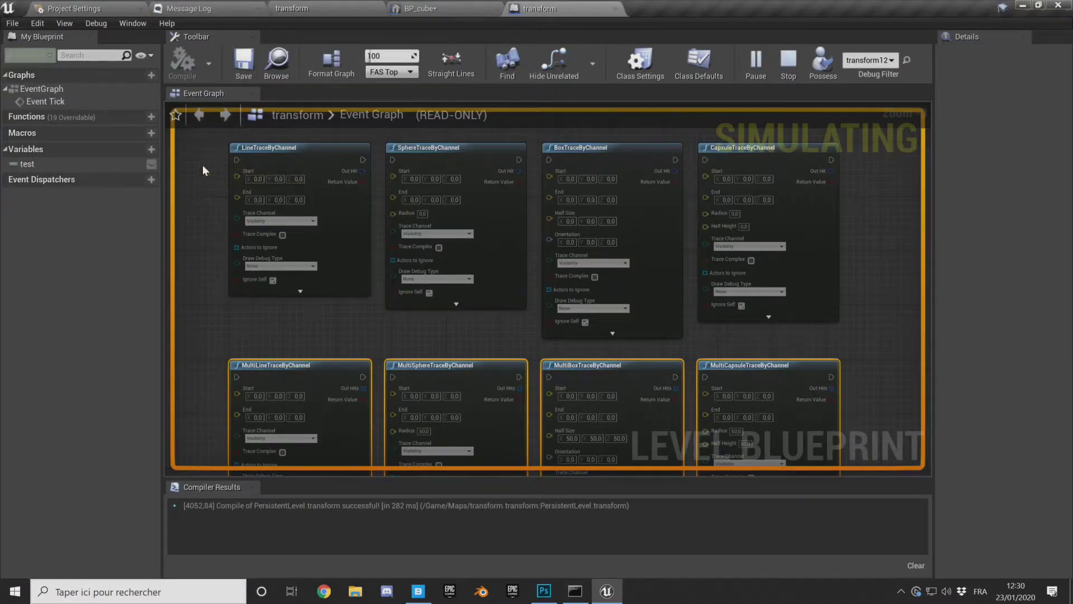
pyautogui.click(310, 201)
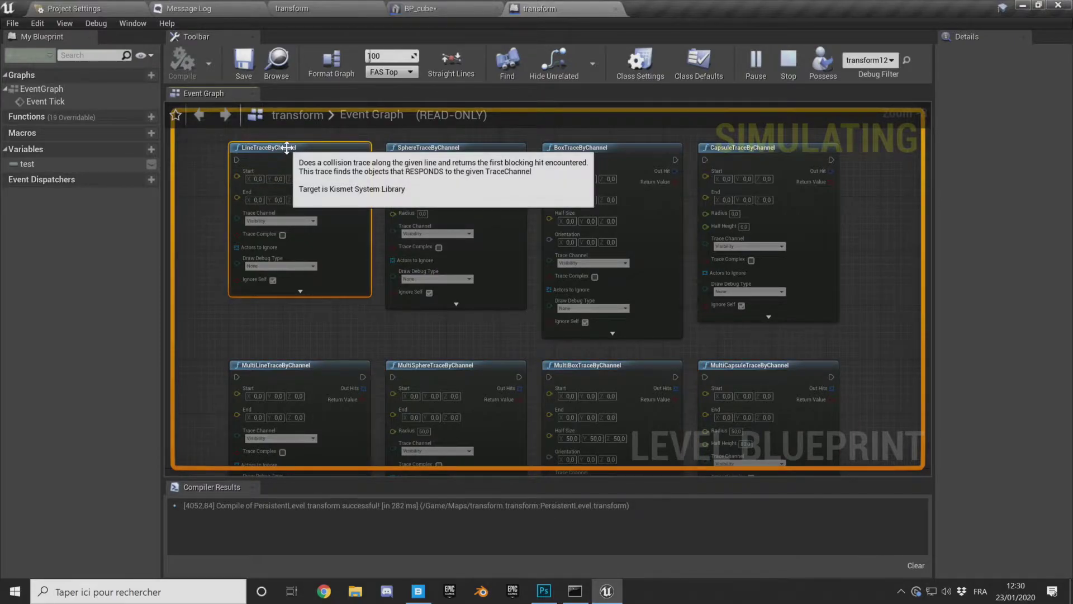
pyautogui.click(334, 6)
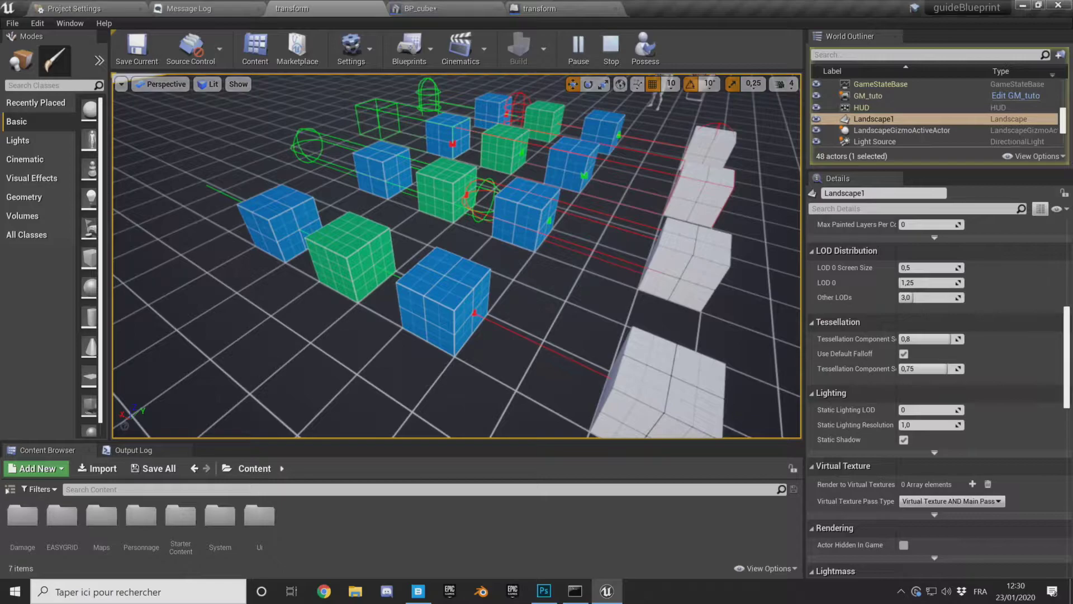
# - Orbit and fly the view in close over the rows of blue and green cubes
pyautogui.moveTo(645, 411); pyautogui.dragTo(665, 408)
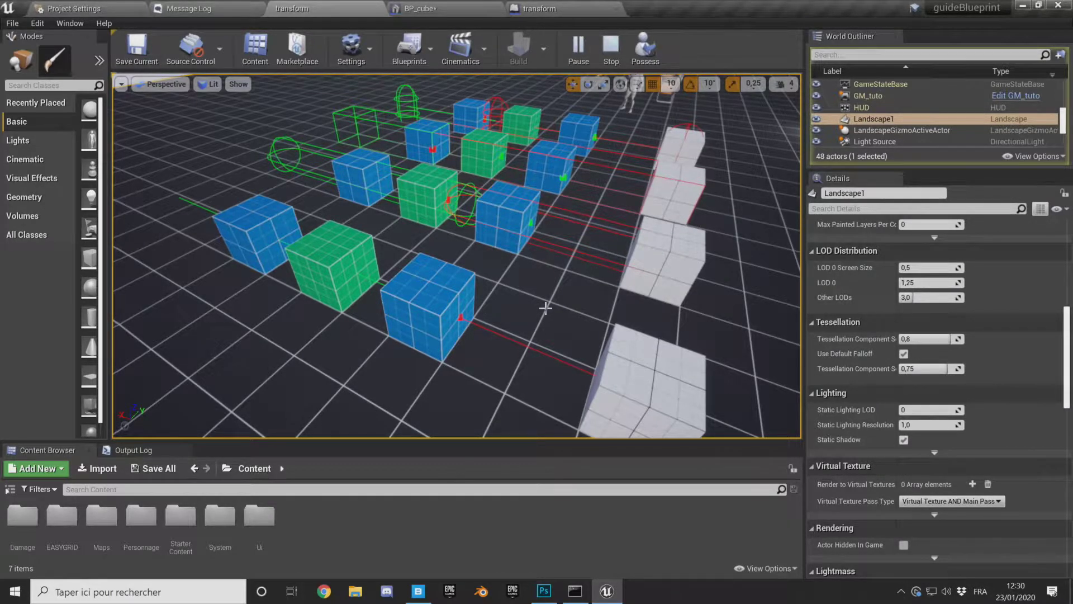
pyautogui.scroll(-3, 554, 332)
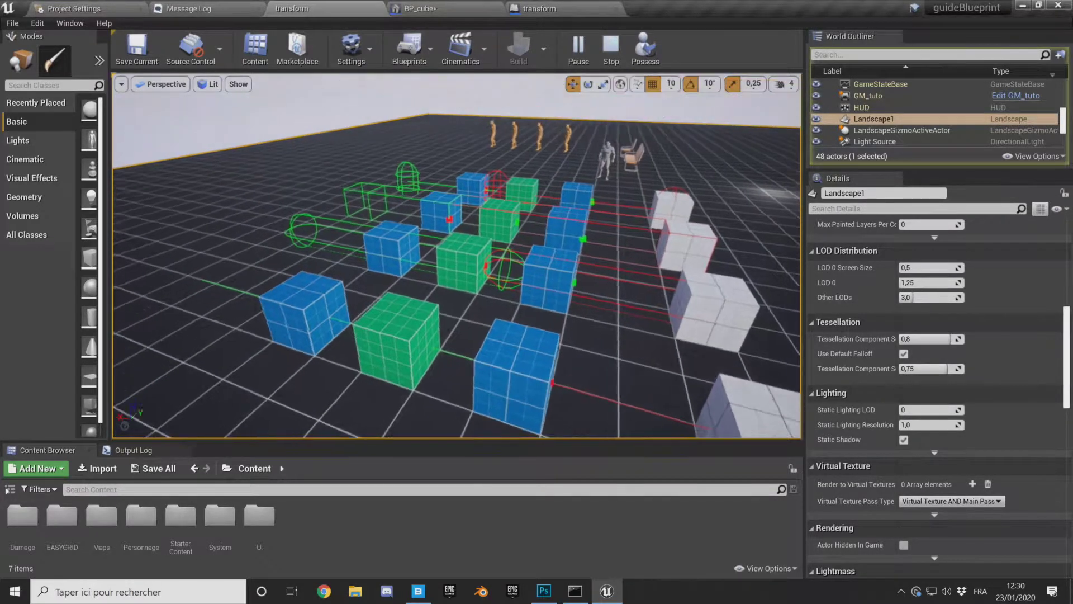
pyautogui.moveTo(556, 376)
pyautogui.mouseDown(button='right')
pyautogui.moveTo(615, 369)
pyautogui.moveTo(604, 348)
pyautogui.mouseUp(button='right')
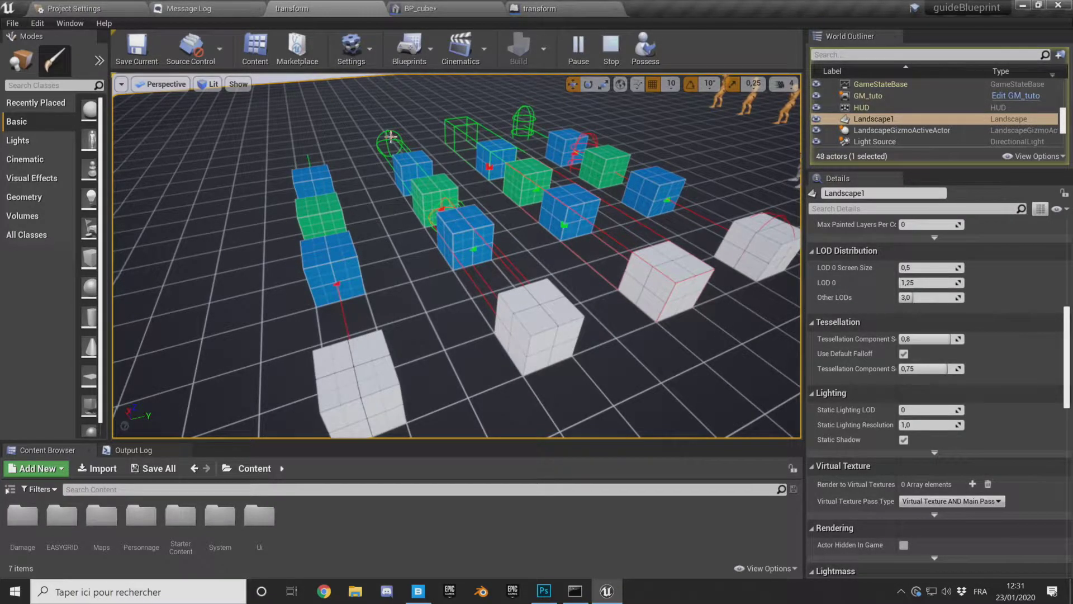
pyautogui.moveTo(390, 136); pyautogui.dragTo(390, 135, button='right')
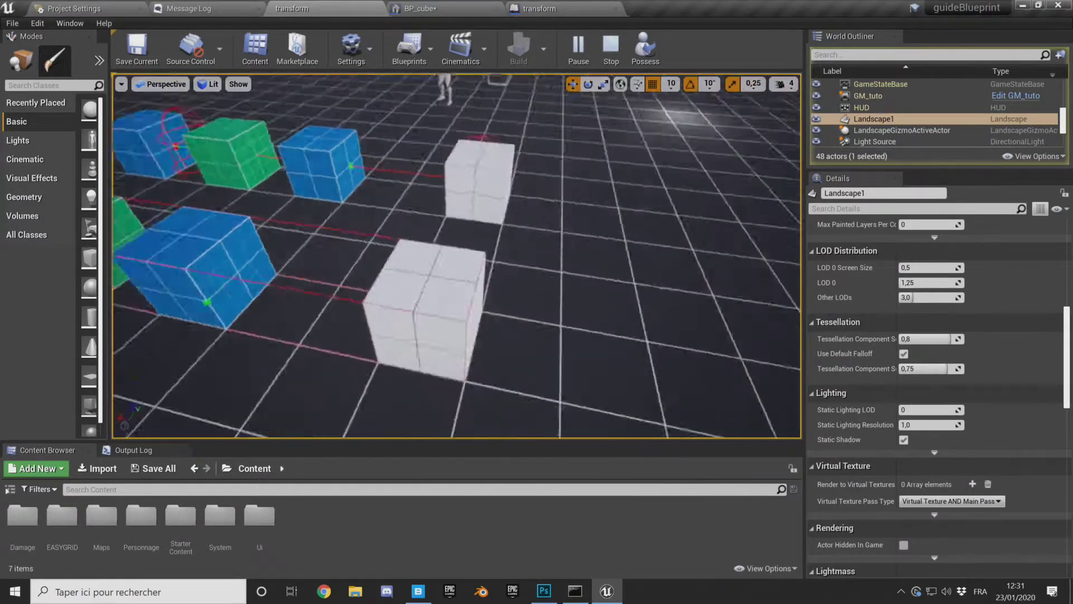
pyautogui.scroll(-10, 421, 210)
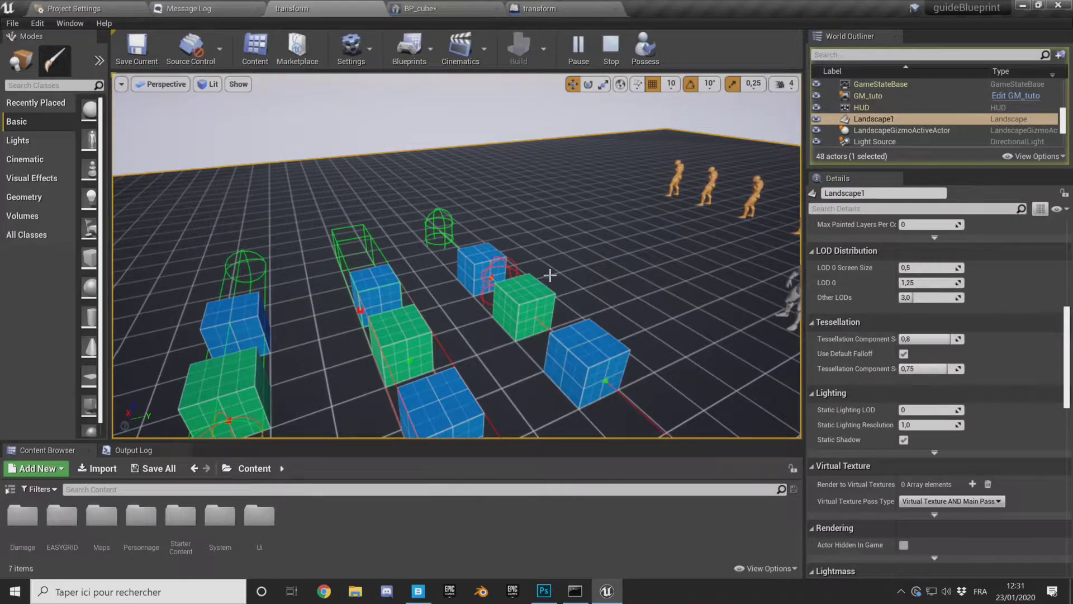
pyautogui.moveTo(459, 222); pyautogui.dragTo(459, 222, button='right')
pyautogui.moveTo(380, 270); pyautogui.dragTo(379, 270, button='right')
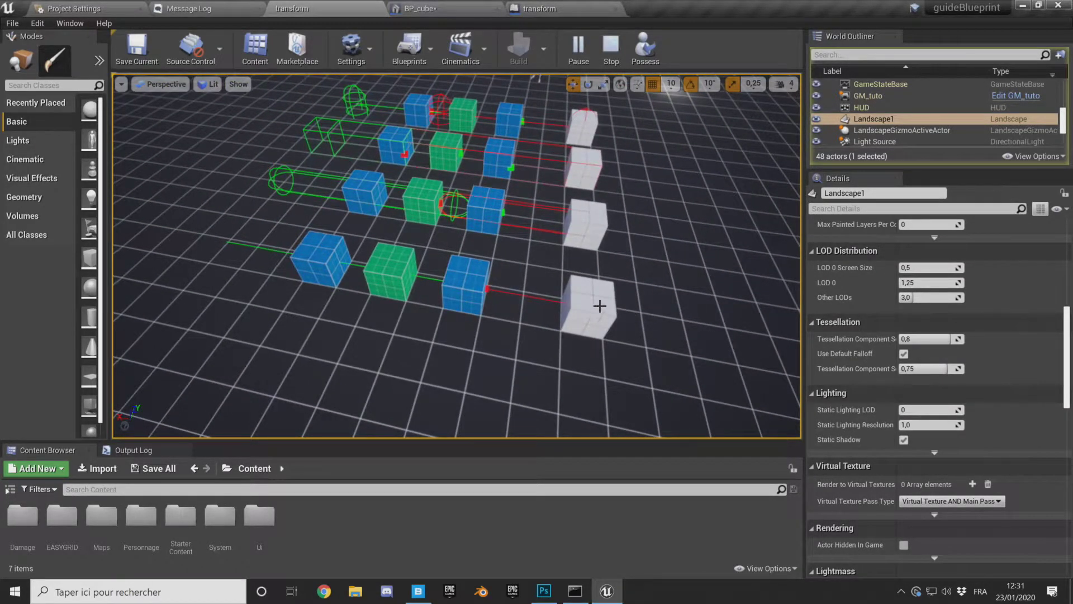
pyautogui.moveTo(332, 257); pyautogui.dragTo(436, 297, button='right')
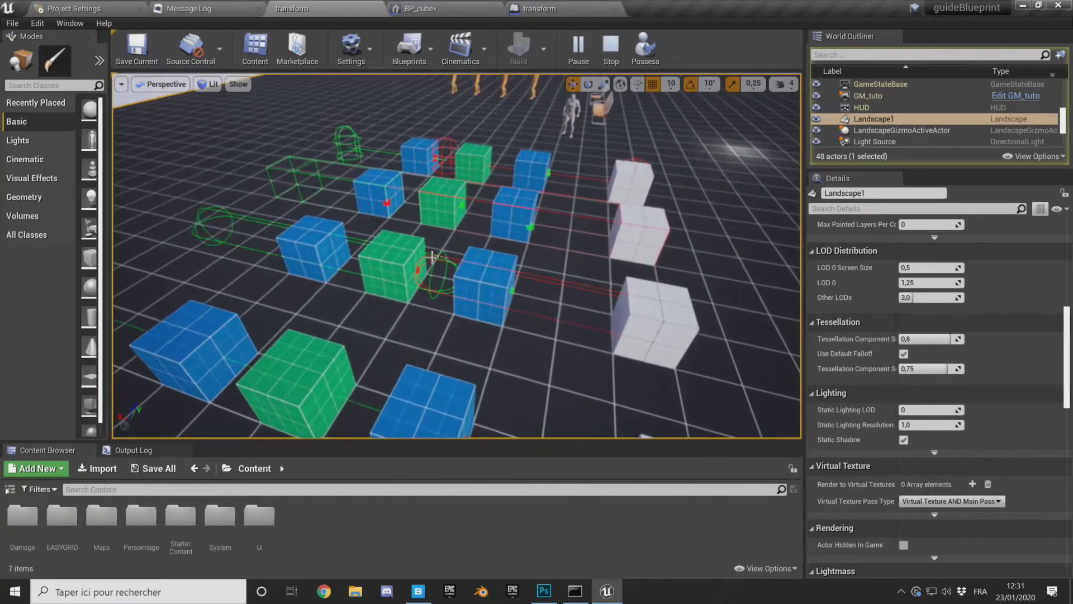
# - Inspect the SphereTraceByChannel and BoxTraceByChannel nodes in the Level Blueprint
pyautogui.click(536, 9)
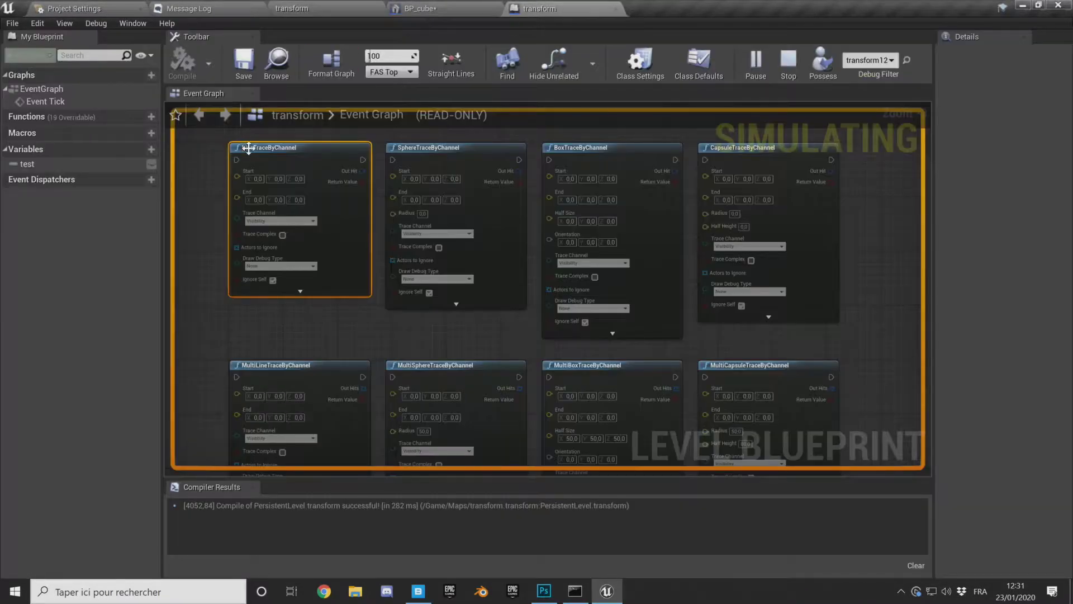
pyautogui.click(455, 160)
pyautogui.click(592, 155)
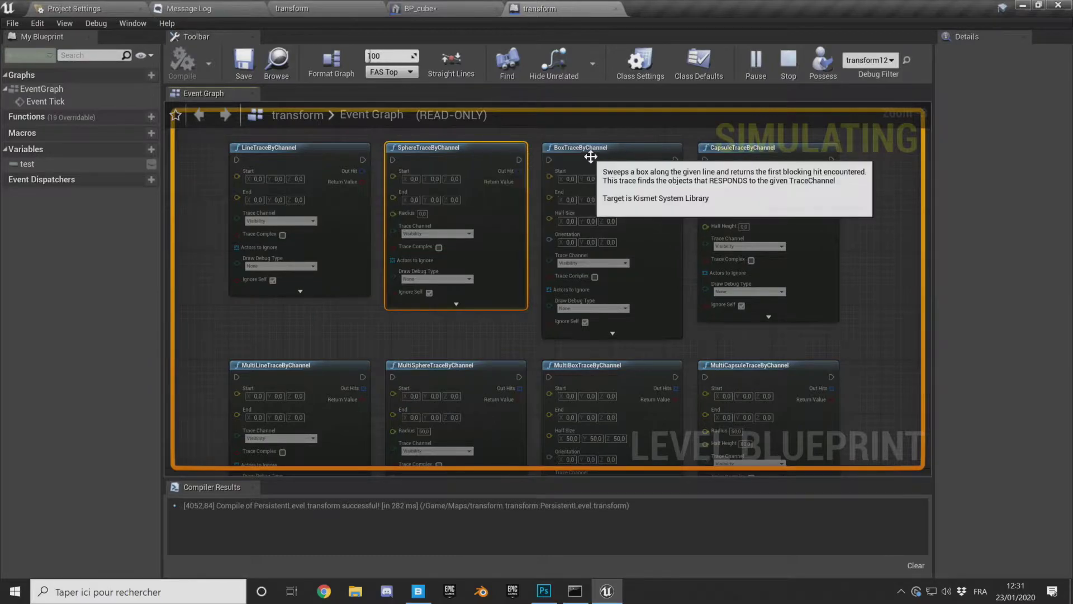
pyautogui.click(358, 6)
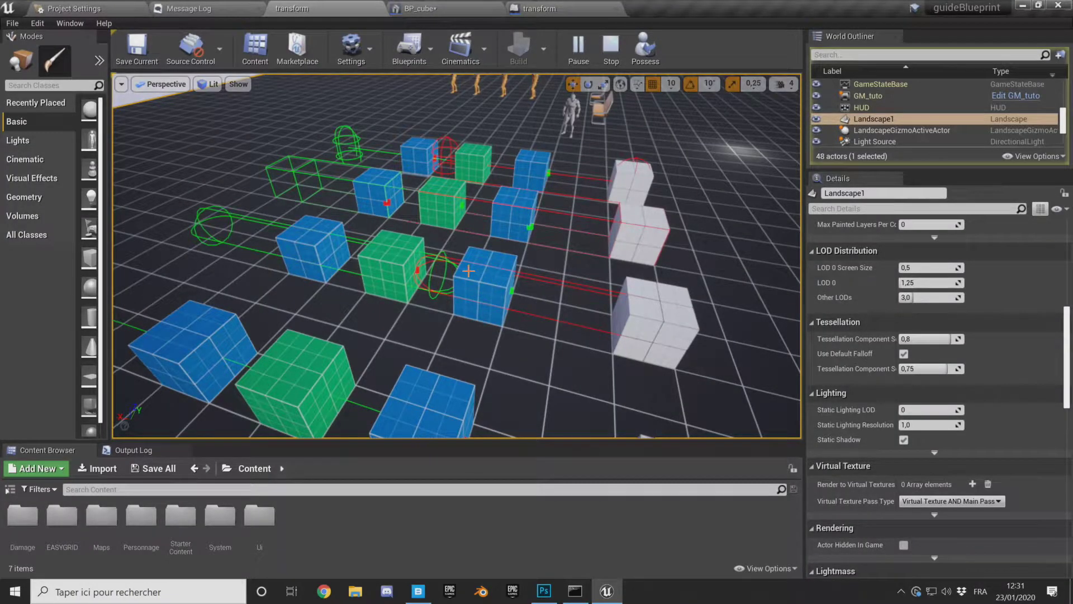
# - Select the four single-hit trace nodes and look over the row of multi-hit trace nodes
pyautogui.click(540, 8)
pyautogui.moveTo(201, 156); pyautogui.dragTo(744, 212)
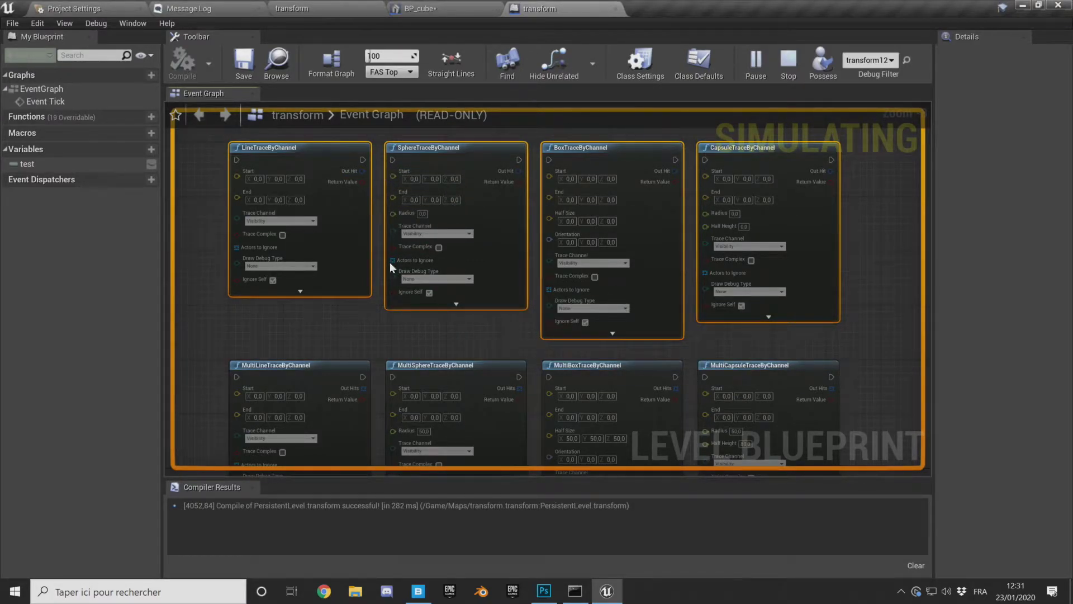
pyautogui.moveTo(468, 338); pyautogui.dragTo(496, 149, button='right')
pyautogui.scroll(1, 403, 192)
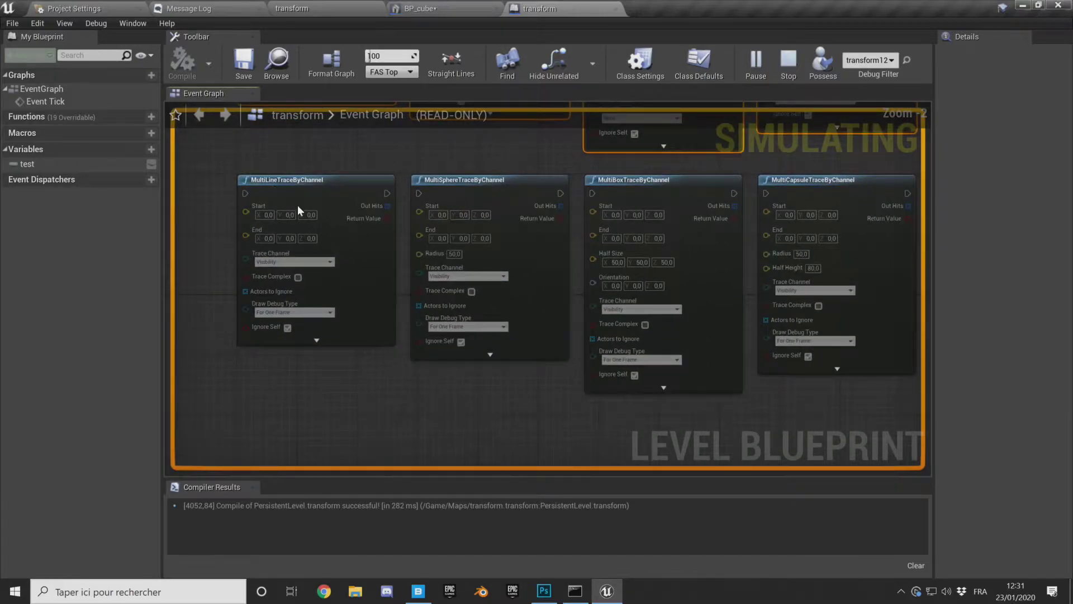
pyautogui.moveTo(373, 153)
pyautogui.mouseDown(button='right')
pyautogui.moveTo(352, 307)
pyautogui.moveTo(337, 214)
pyautogui.moveTo(290, 199)
pyautogui.mouseUp(button='right')
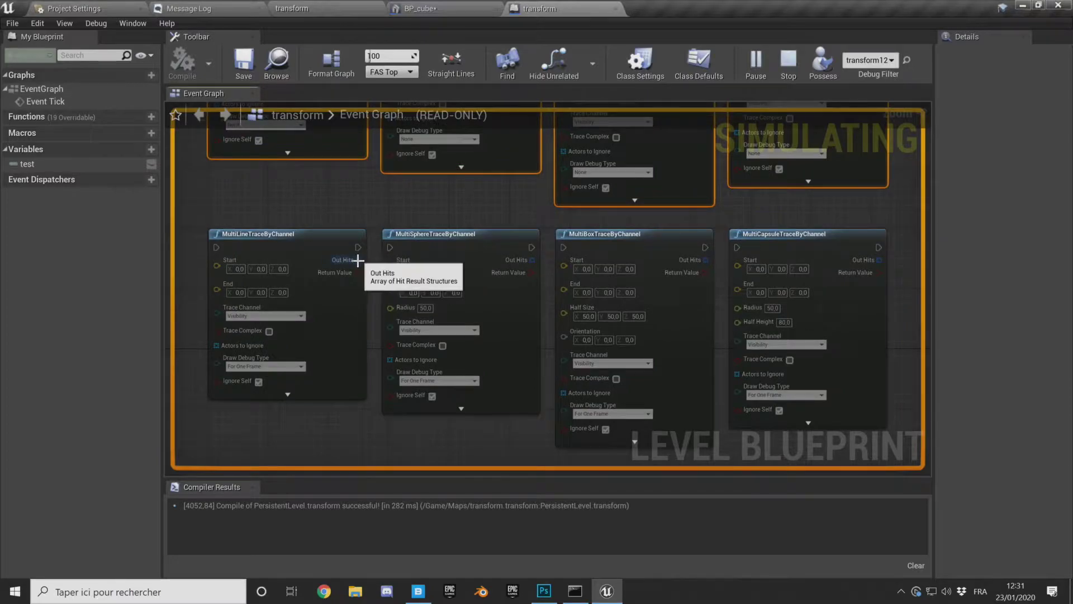
pyautogui.click(327, 9)
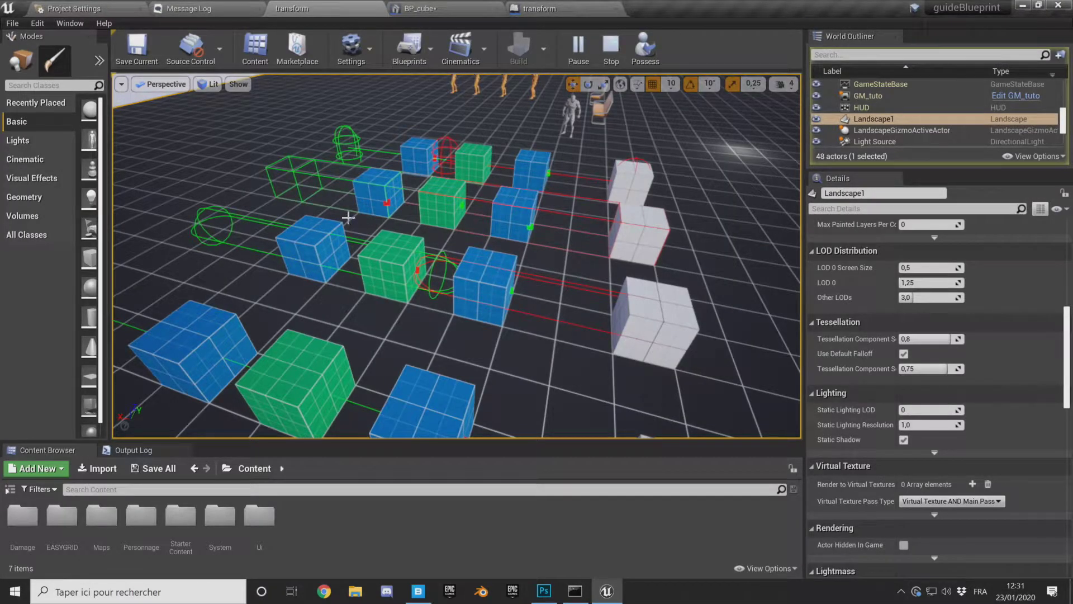
# - Move the view closer to the cubes, then pull back and turn left across the level
pyautogui.moveTo(529, 253); pyautogui.dragTo(528, 253)
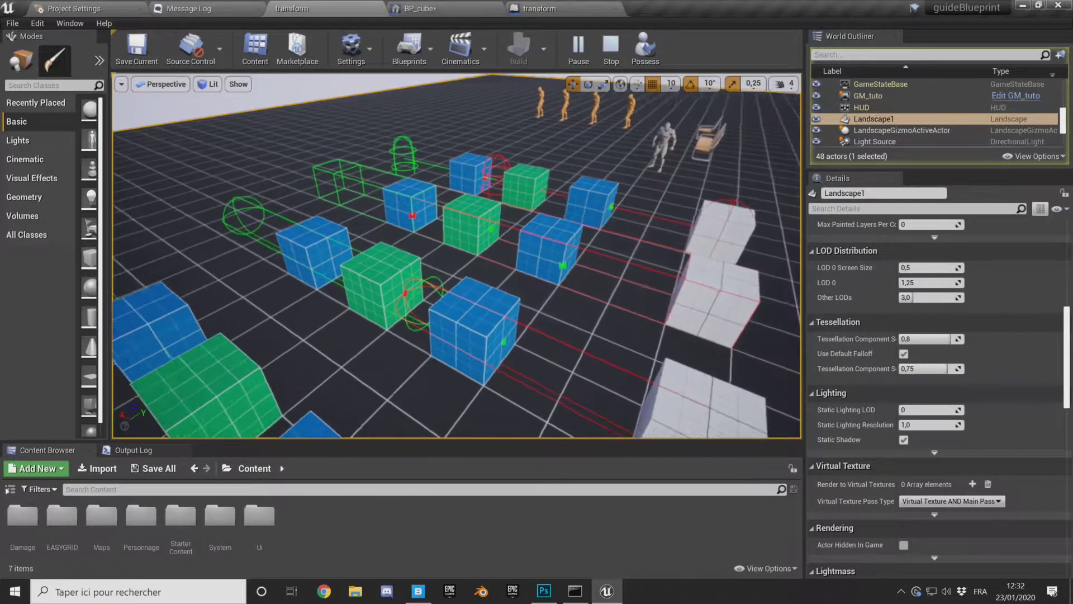
pyautogui.moveTo(492, 257); pyautogui.dragTo(476, 296)
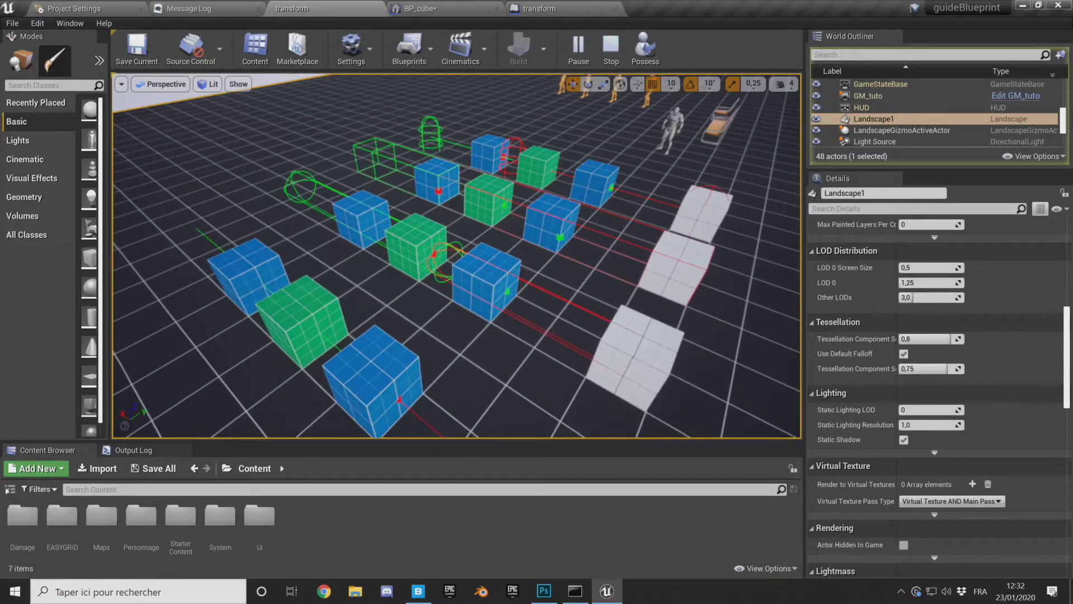
pyautogui.moveTo(546, 314); pyautogui.dragTo(520, 314)
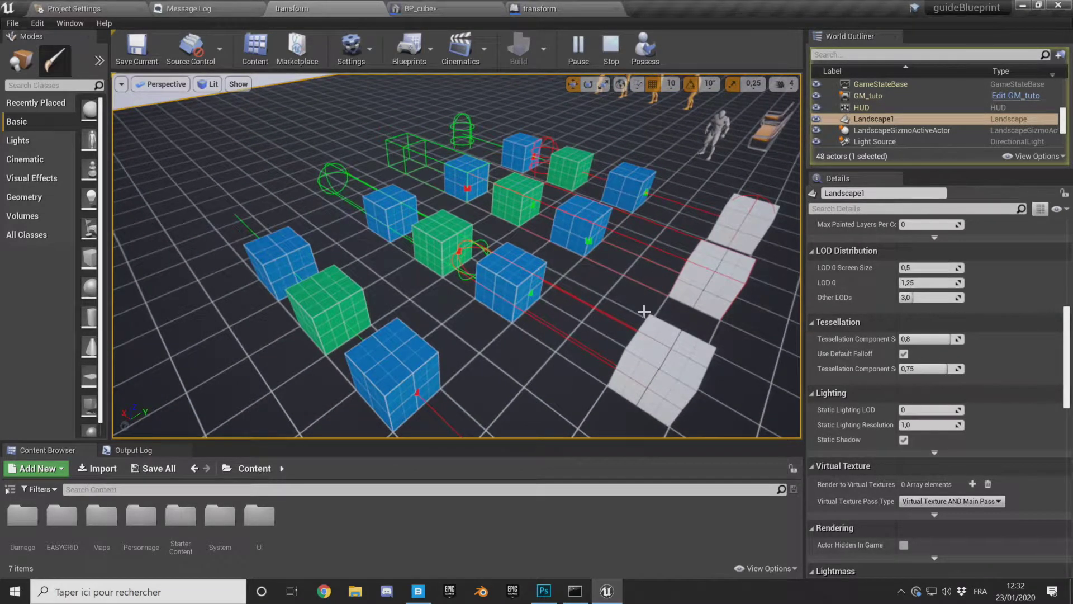
# - Select CubeBleu6 and review the BP_cube graph and the Level Blueprint trace nodes
pyautogui.click(501, 272)
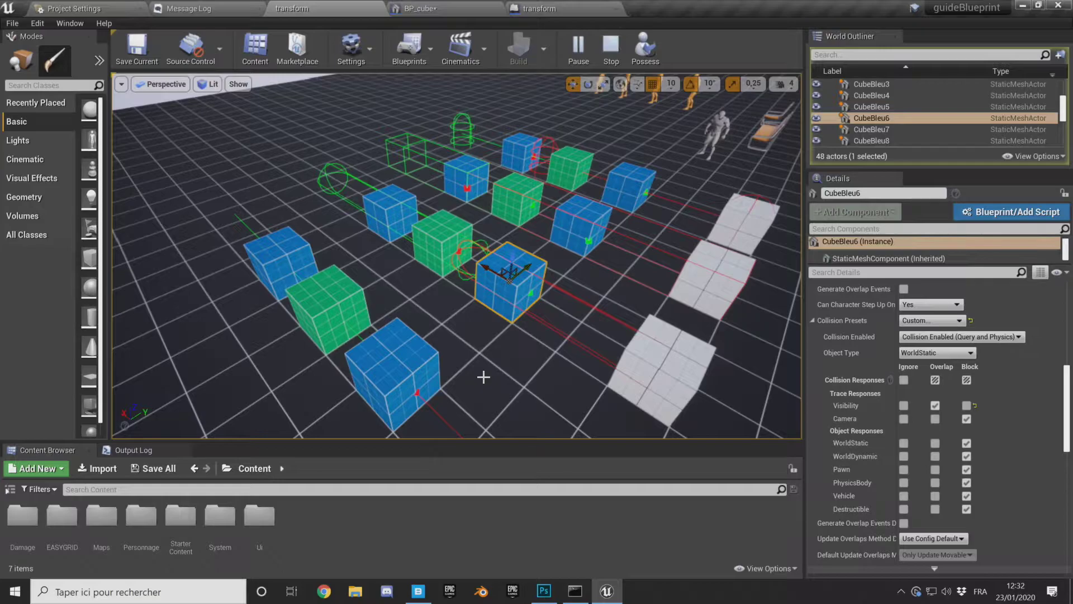
pyautogui.click(419, 9)
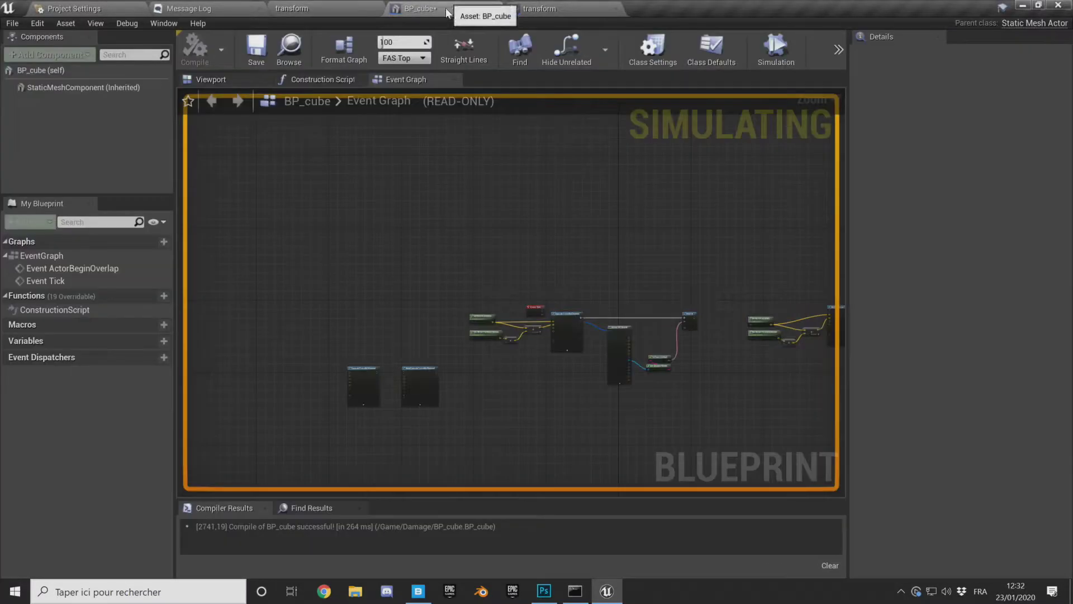
pyautogui.click(540, 9)
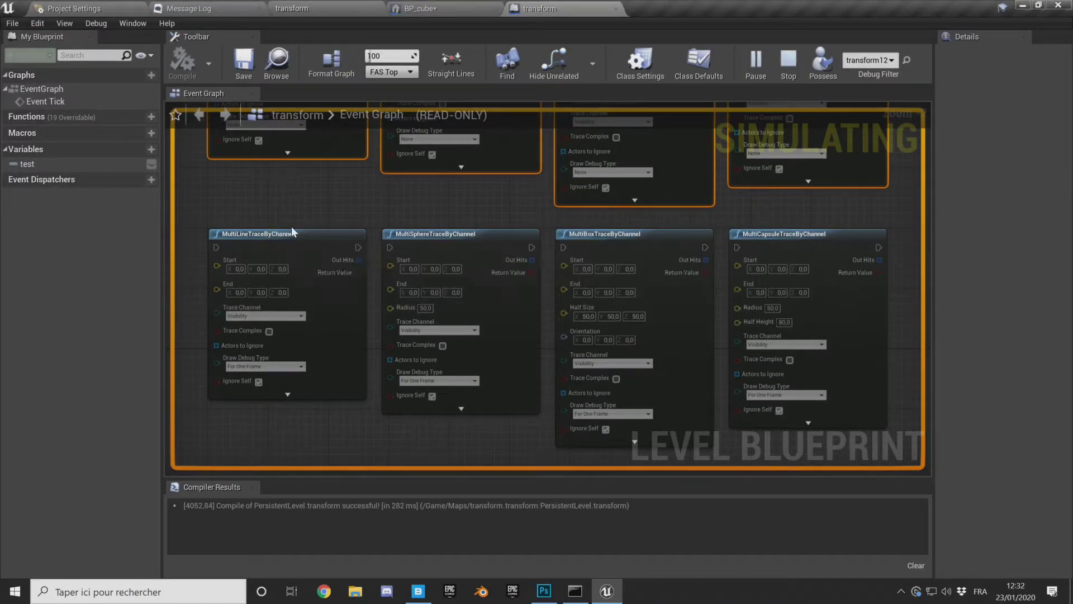
pyautogui.click(334, 7)
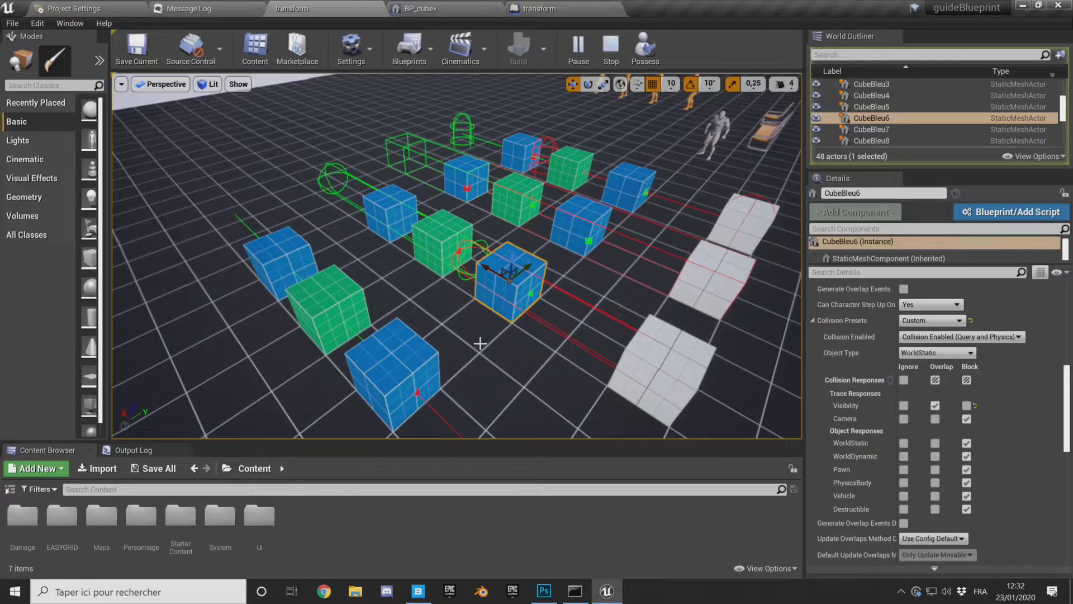
# - Fly the camera in and back, then tilt down over the cube rows
pyautogui.moveTo(481, 339); pyautogui.dragTo(481, 302)
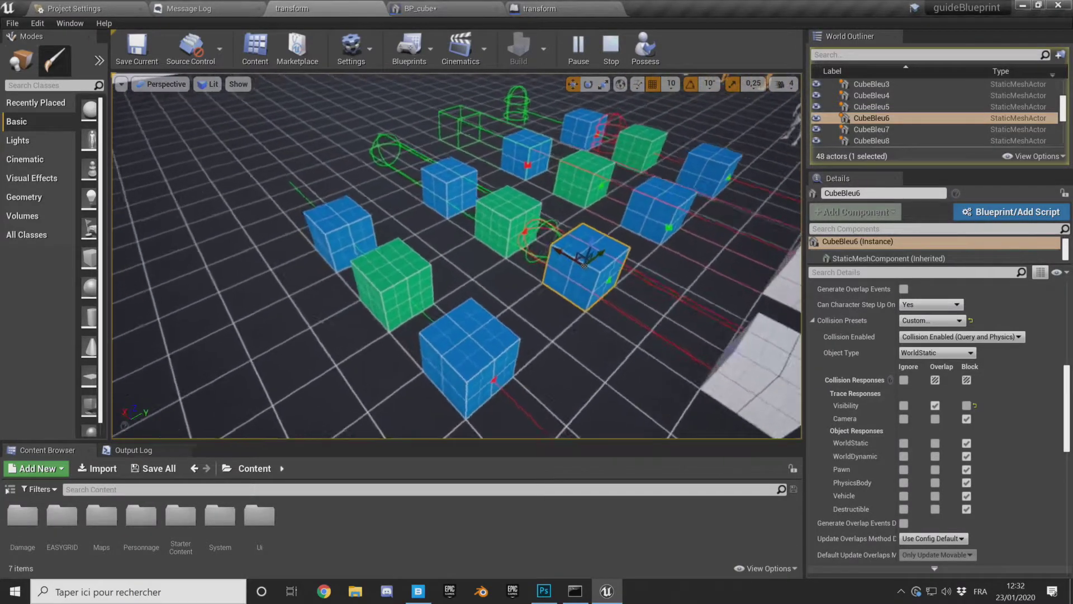
pyautogui.moveTo(563, 315); pyautogui.dragTo(563, 357)
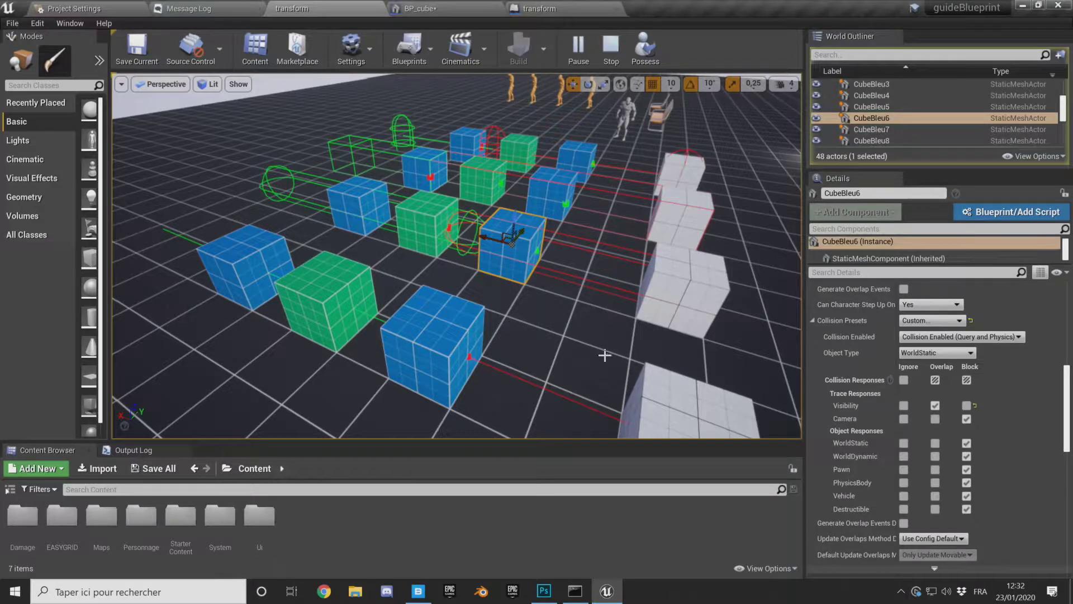
pyautogui.scroll(-3, 606, 355)
pyautogui.scroll(-3, 594, 364)
pyautogui.scroll(-2, 559, 358)
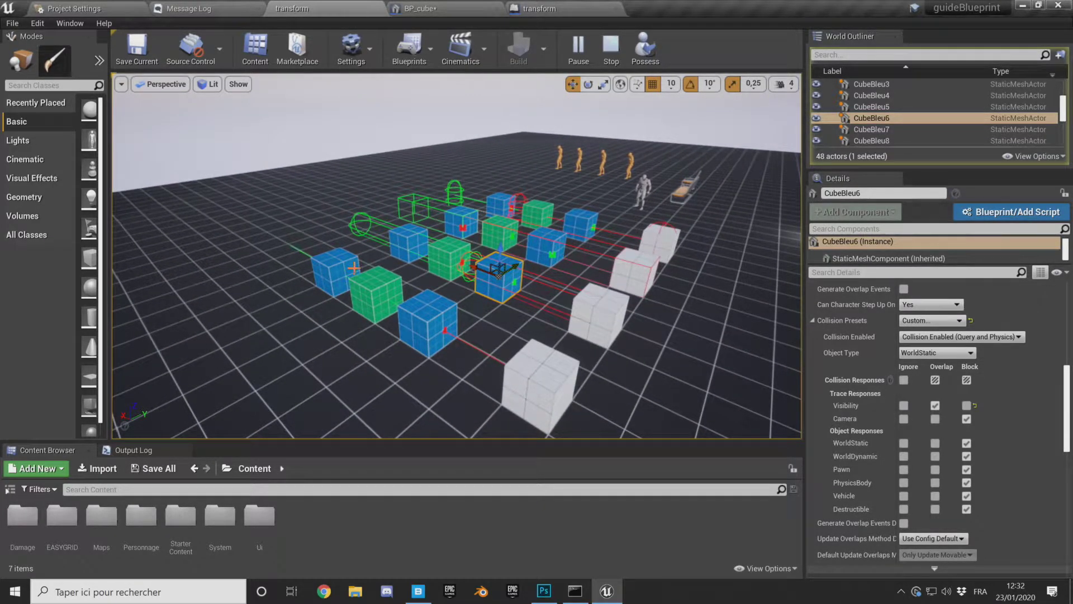
pyautogui.moveTo(603, 360)
pyautogui.mouseDown(button='right')
pyautogui.moveTo(599, 380)
pyautogui.moveTo(642, 372)
pyautogui.mouseUp(button='right')
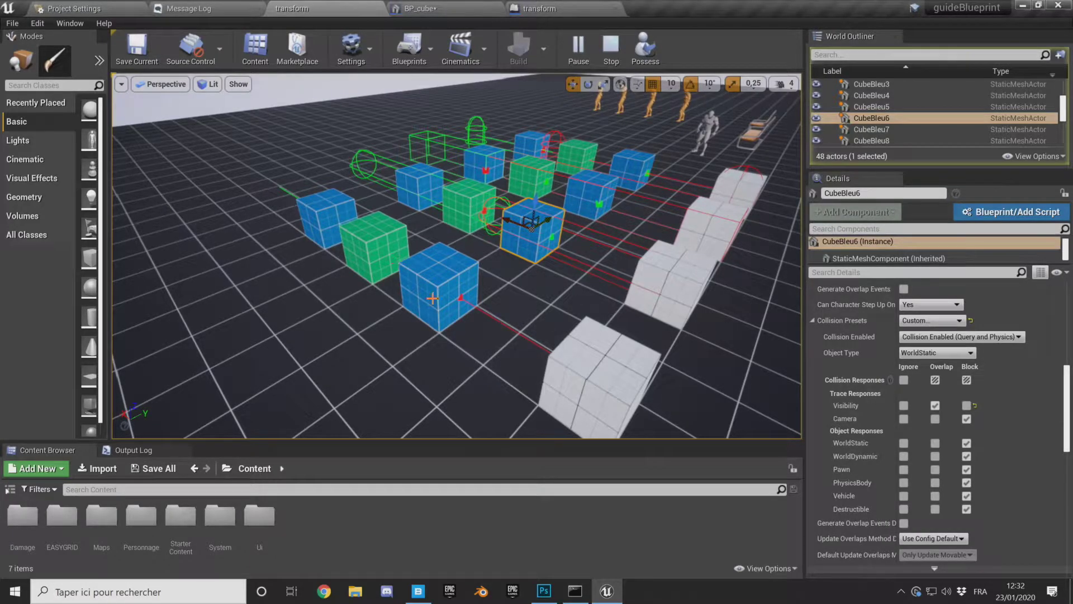
# - Select green cube CubeVert5 and expand its Collision preset settings and responses
pyautogui.click(436, 278)
pyautogui.click(369, 237)
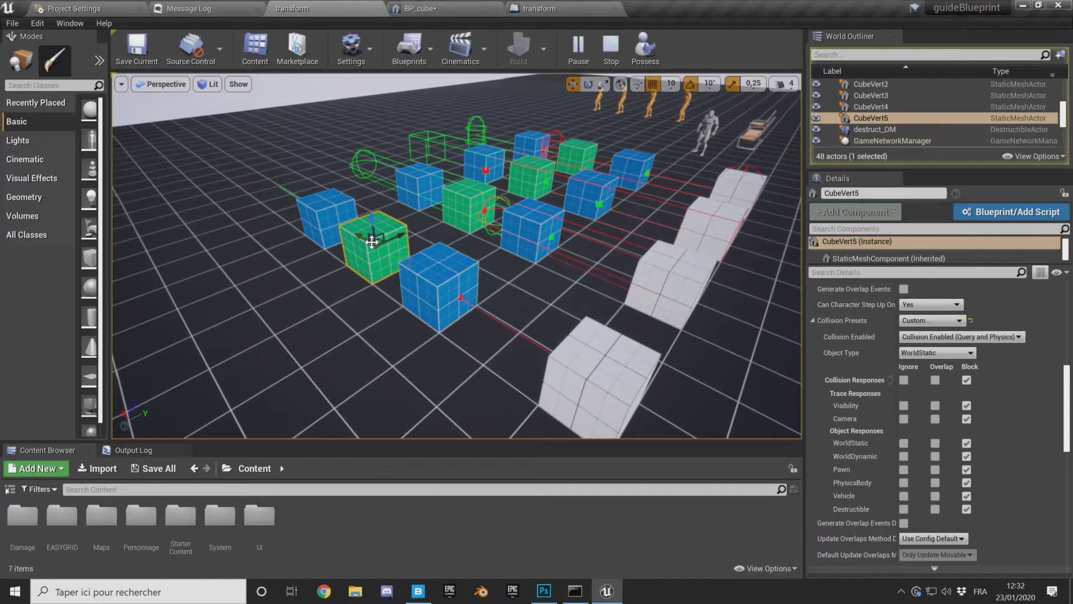
pyautogui.click(813, 320)
pyautogui.scroll(3, 833, 355)
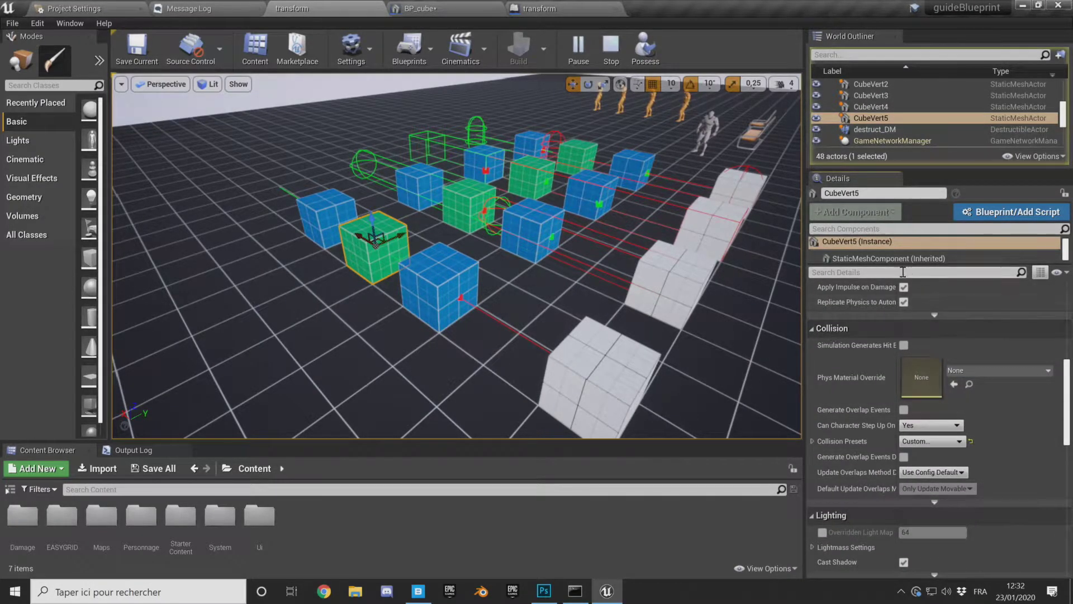
pyautogui.click(813, 330)
pyautogui.click(814, 330)
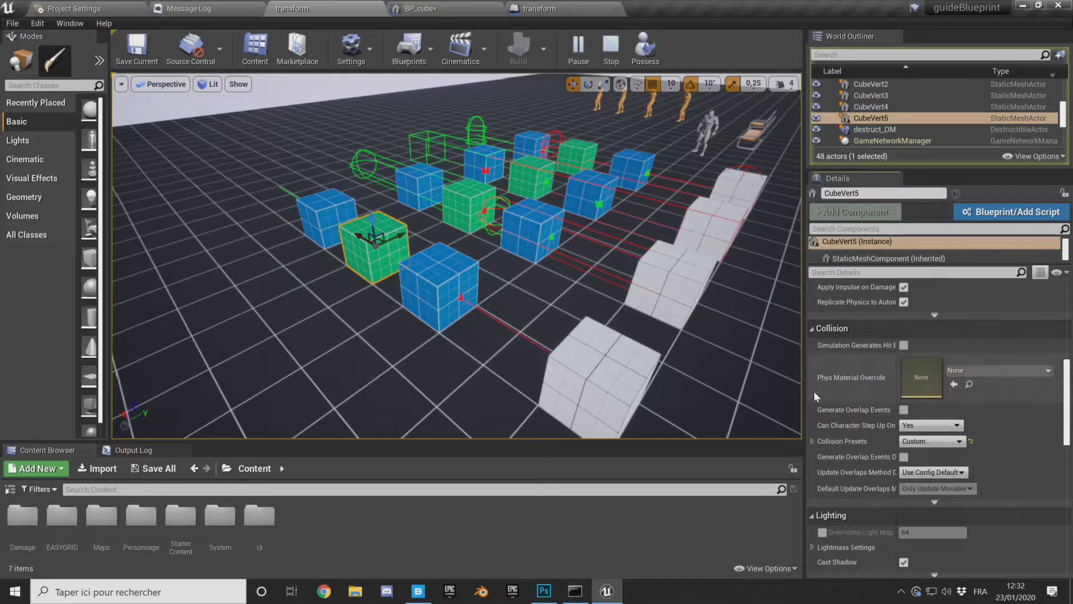
pyautogui.scroll(-3, 843, 361)
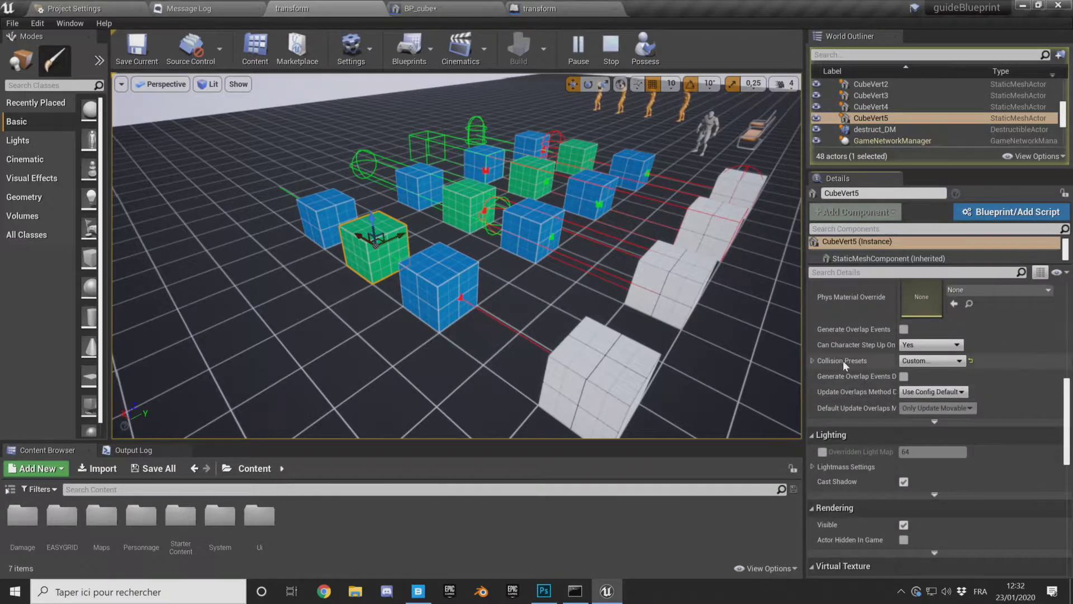
pyautogui.click(812, 360)
pyautogui.scroll(-1, 826, 391)
pyautogui.scroll(-1, 826, 391)
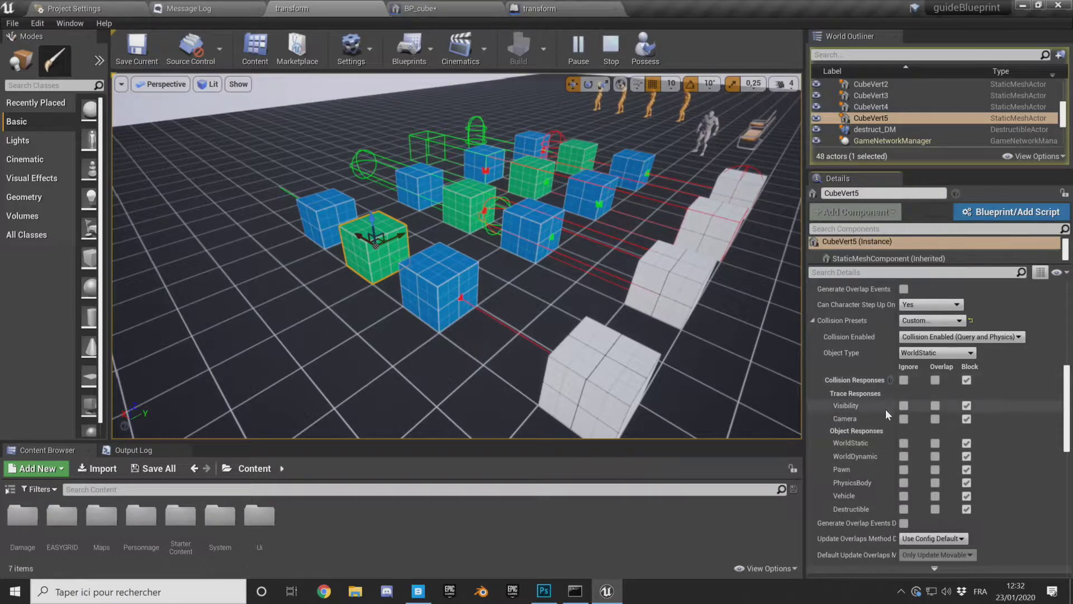
# - Review the Collision Presets list, keeping Custom, and the Collision Enabled modes without changing them
pyautogui.click(928, 320)
pyautogui.click(915, 342)
pyautogui.click(932, 339)
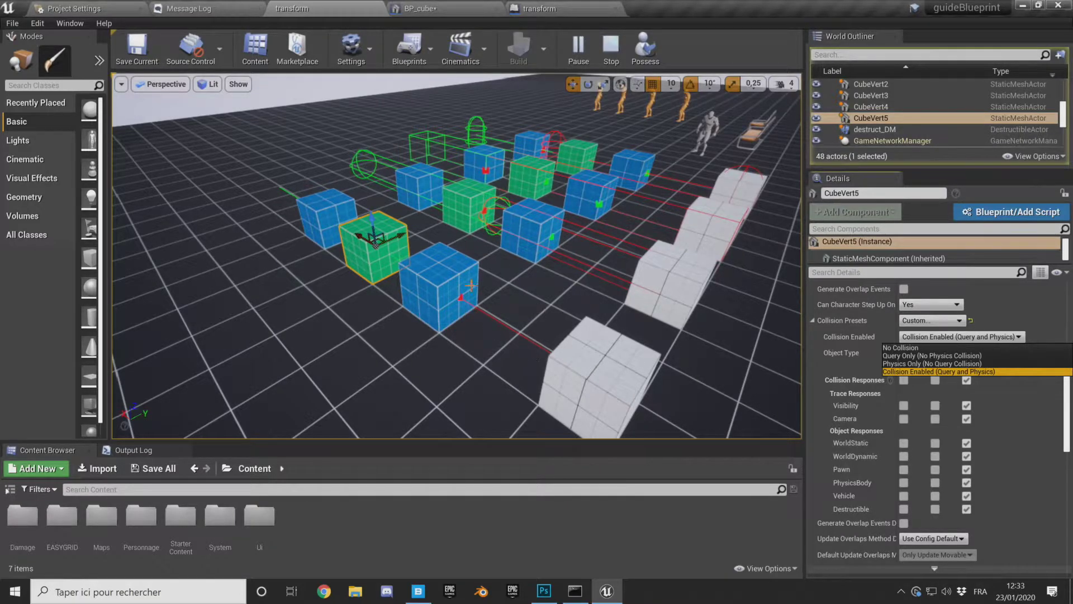
pyautogui.click(363, 263)
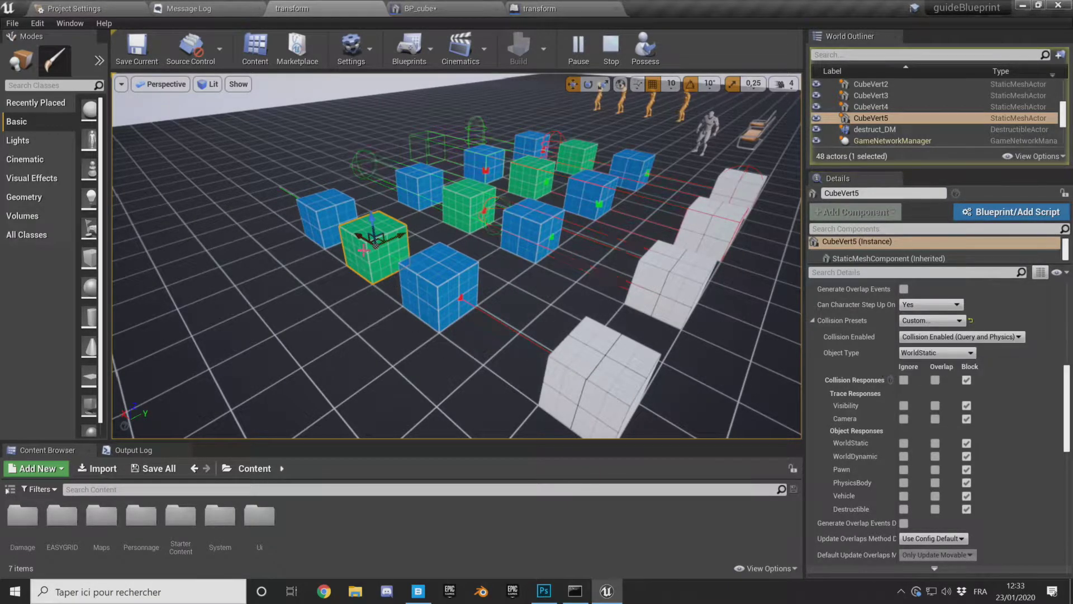
# - Select CubeVert5's static mesh component and check its Collision Enabled mode is kept
pyautogui.click(349, 235)
pyautogui.moveTo(348, 235); pyautogui.dragTo(360, 236)
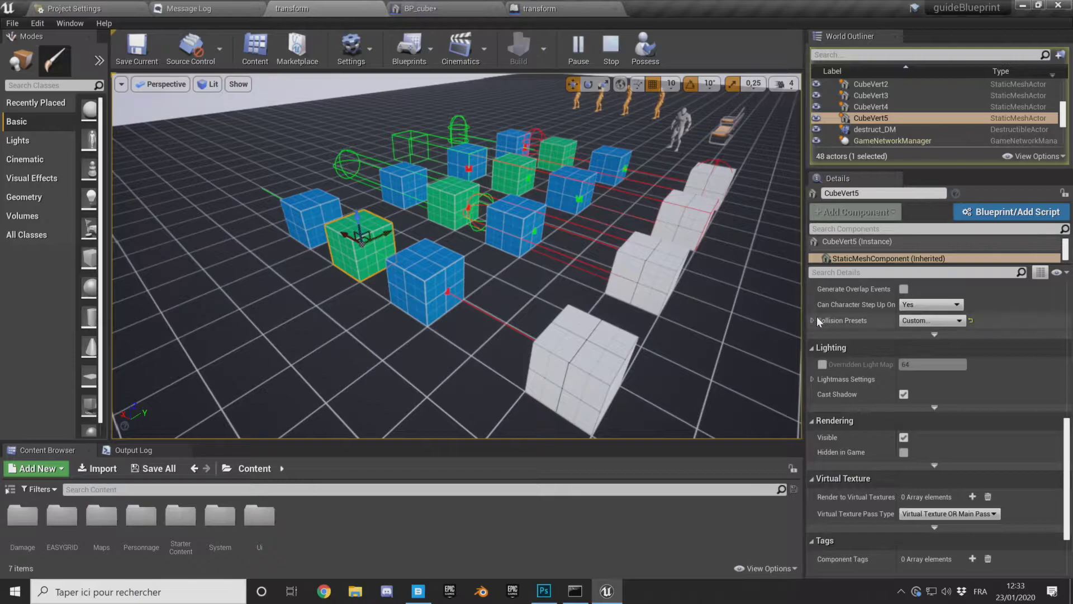
pyautogui.click(813, 321)
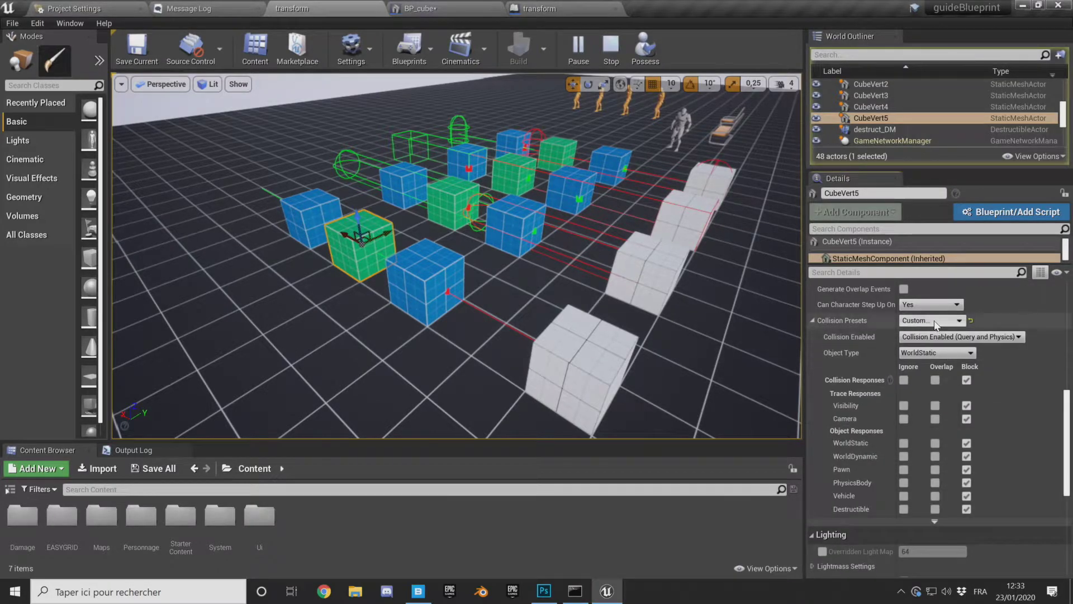
pyautogui.click(940, 336)
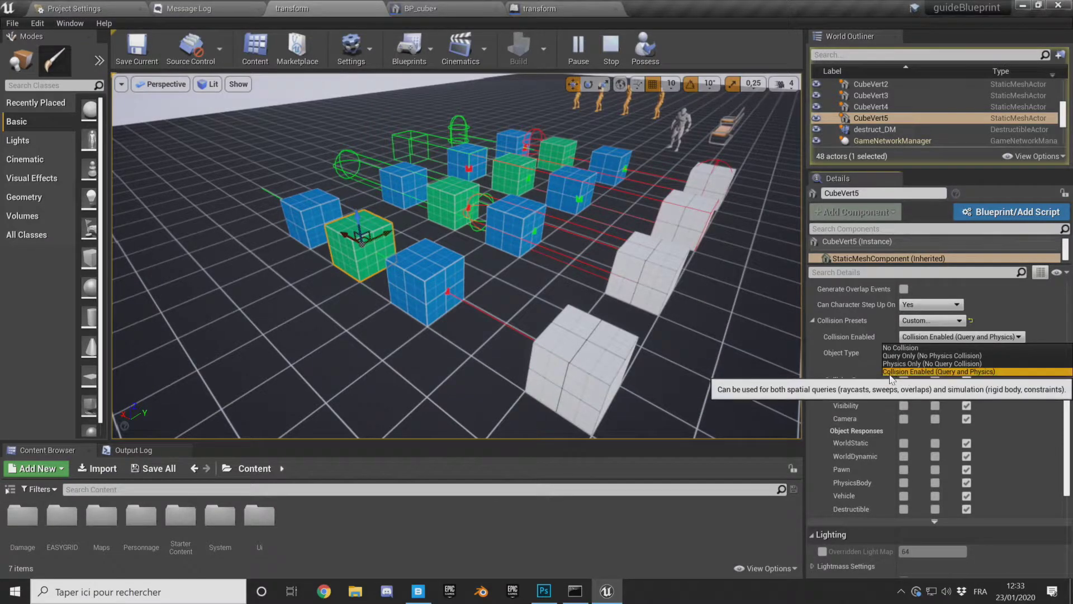
pyautogui.click(955, 371)
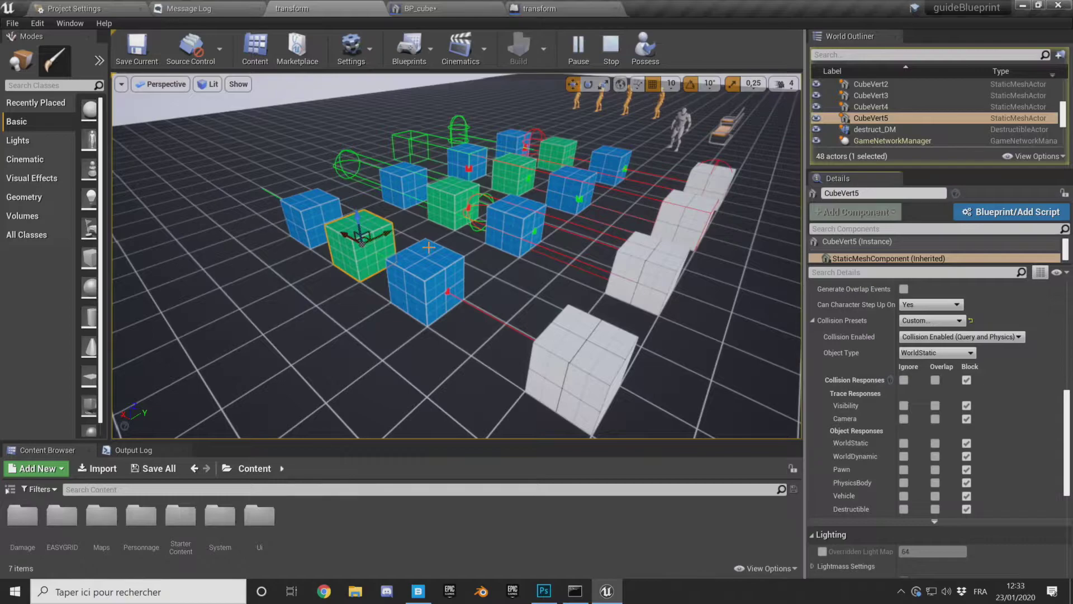